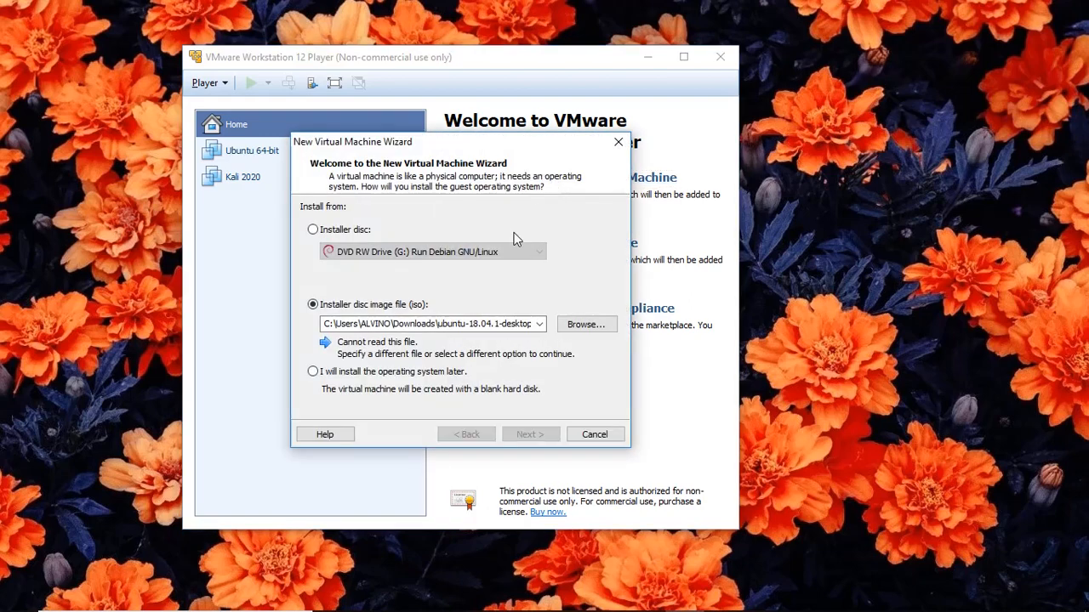
Step: Use the windows server 2012.R2VL.ESD.ENU.June2016 ISO from Downloads as the installer image and continue without a Windows product key
click(582, 331)
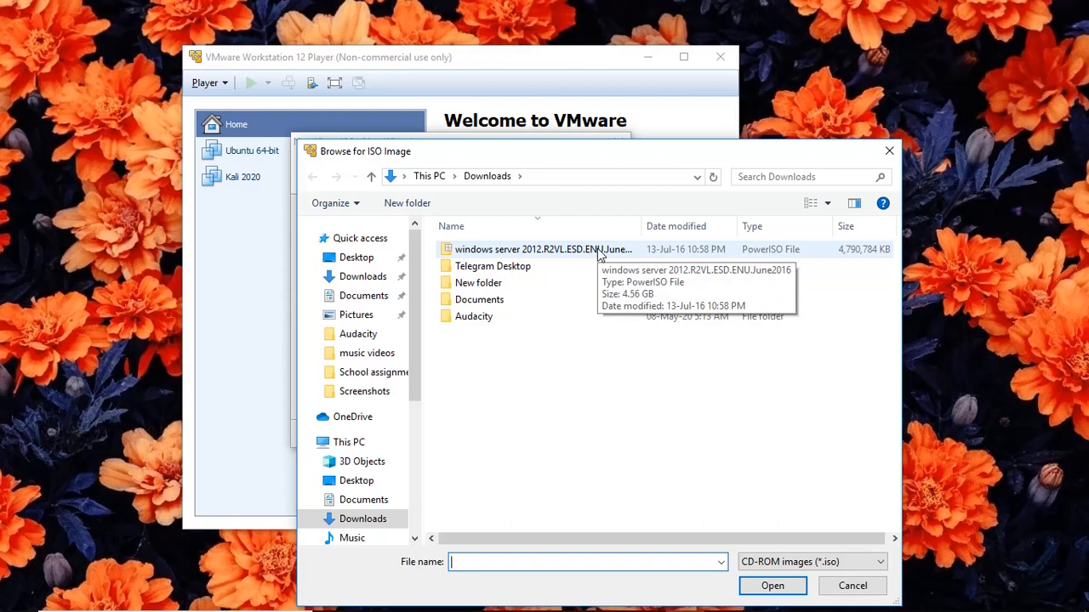
double_click(597, 249)
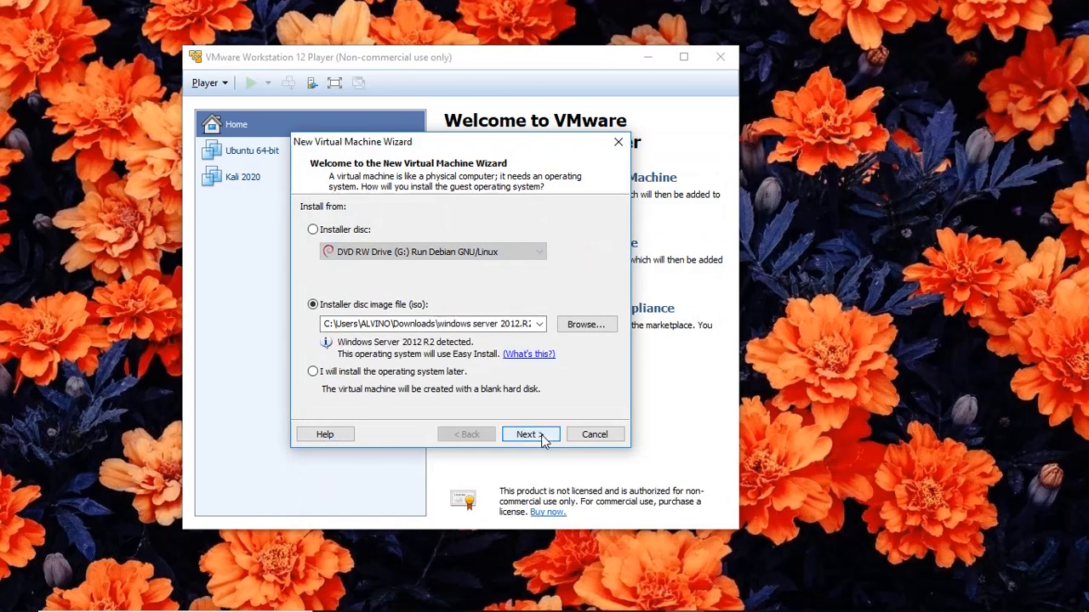
click(542, 438)
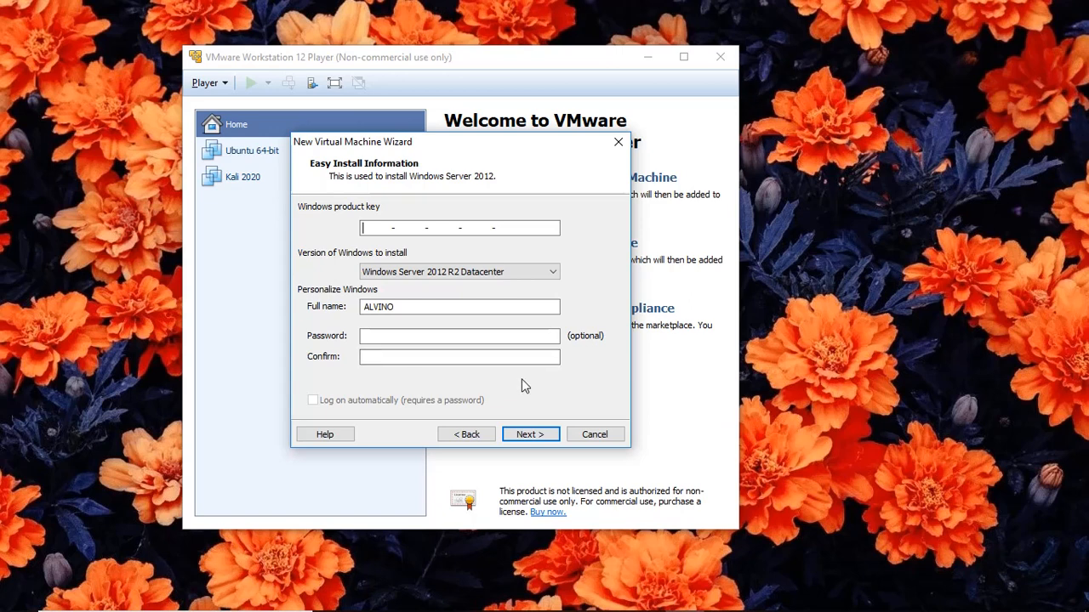
click(531, 437)
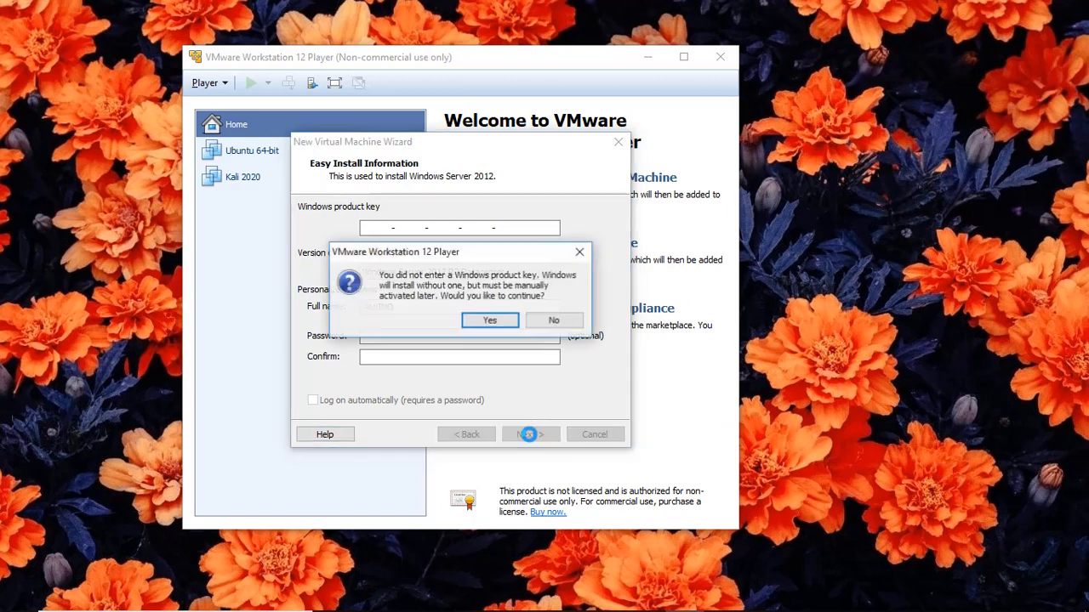
click(500, 325)
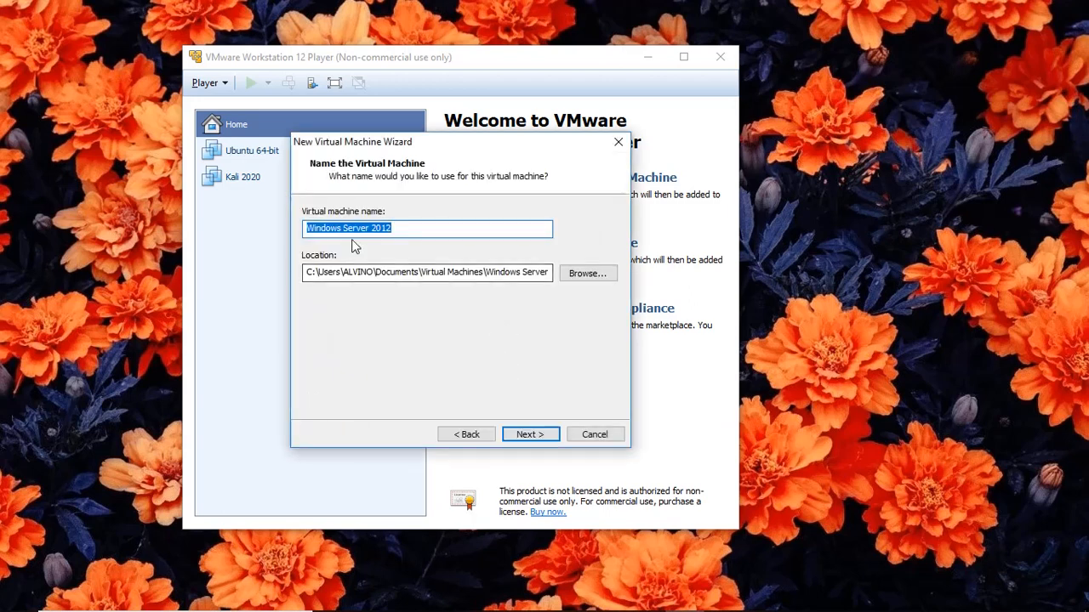
Step: Keep the virtual machine name Windows Server 2012, set its location to the user's profile folder, and accept that location despite an existing machine
click(407, 228)
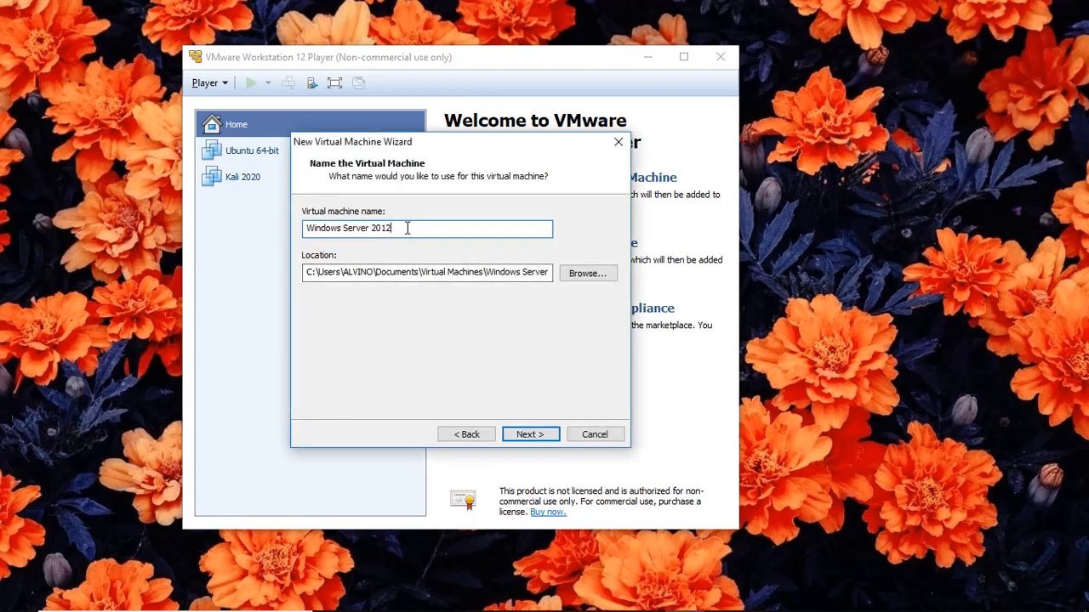
drag(407, 228, 305, 228)
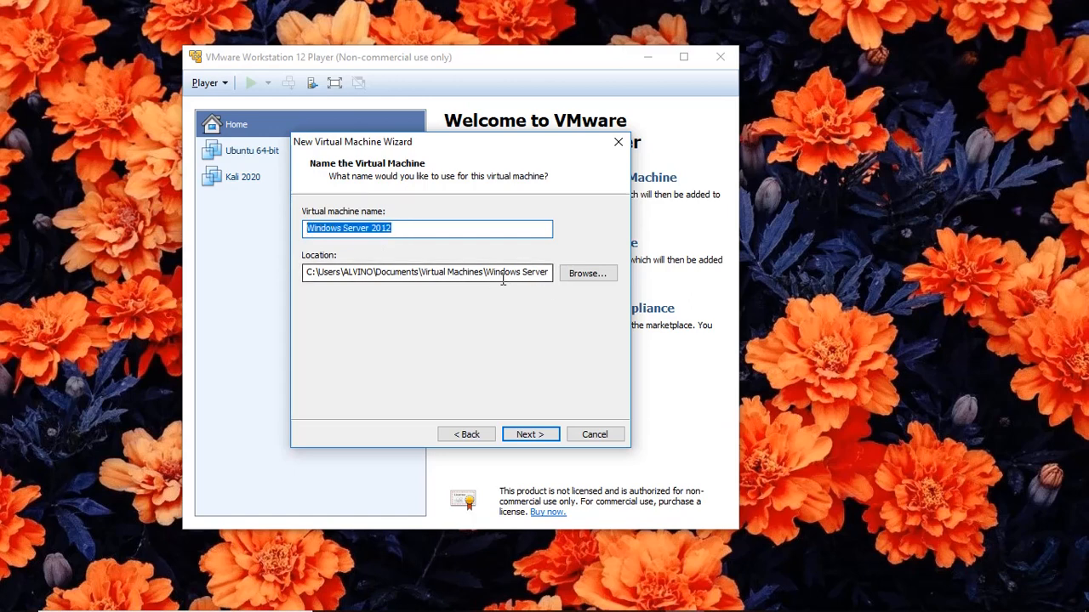
click(587, 274)
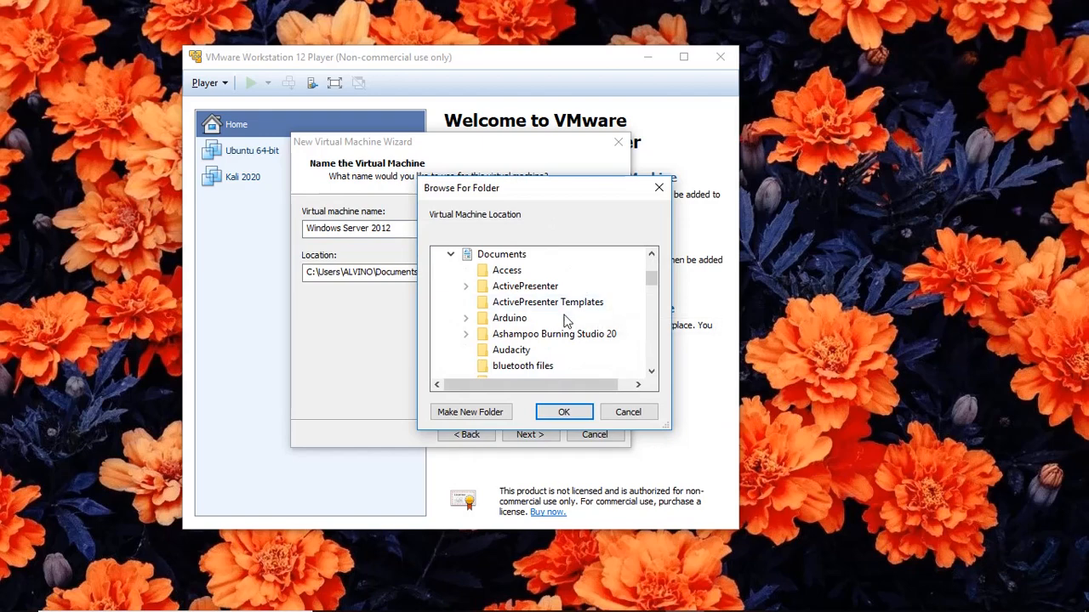
click(564, 413)
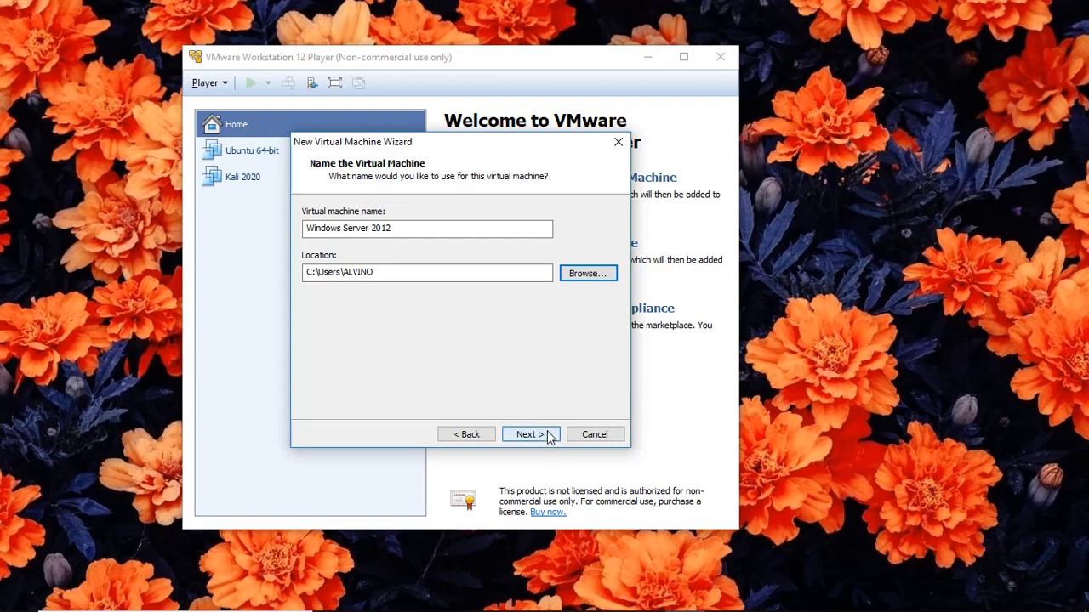
click(529, 435)
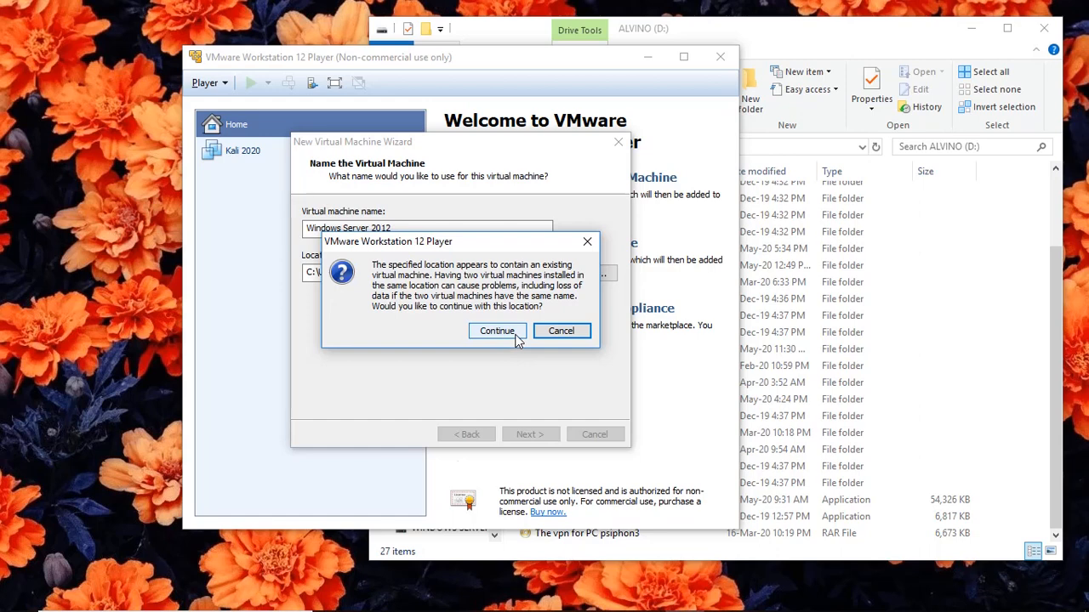
click(516, 336)
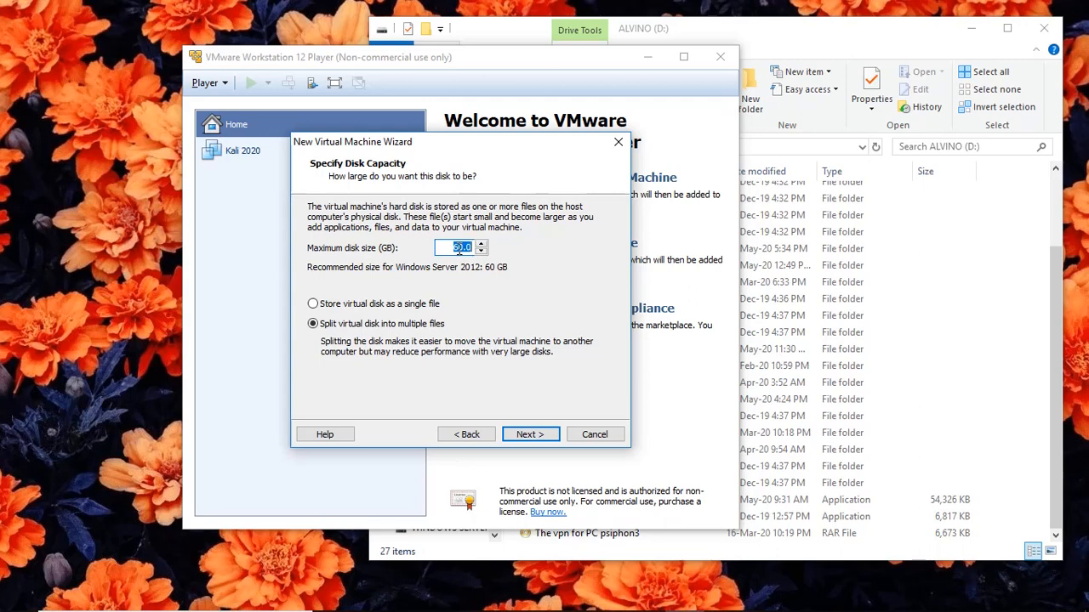
Step: Set the maximum disk size to 30 GB, keeping the virtual disk split into multiple files
click(459, 248)
key(BackSpace)
text(3)
click(531, 434)
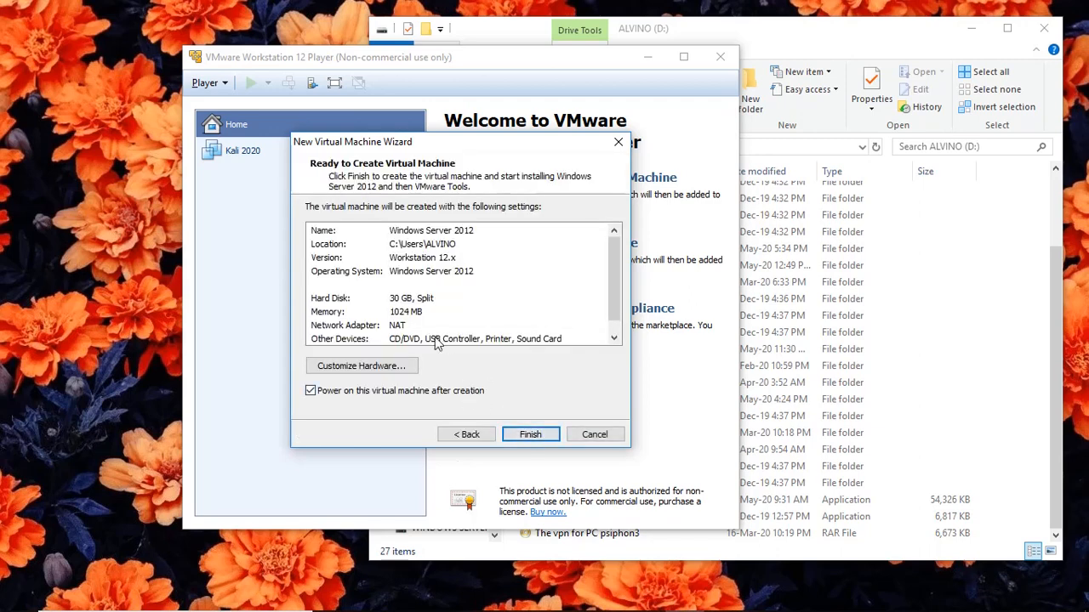
Step: Set the virtual machine's memory to 2048 MB and finish the wizard, powering the machine on after creation
click(378, 366)
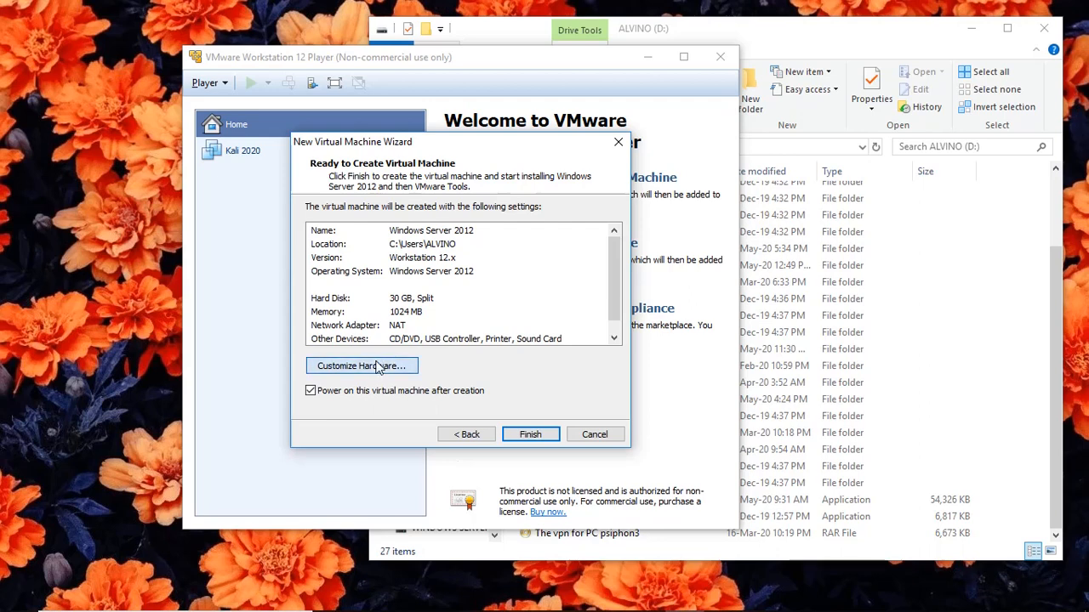
click(379, 366)
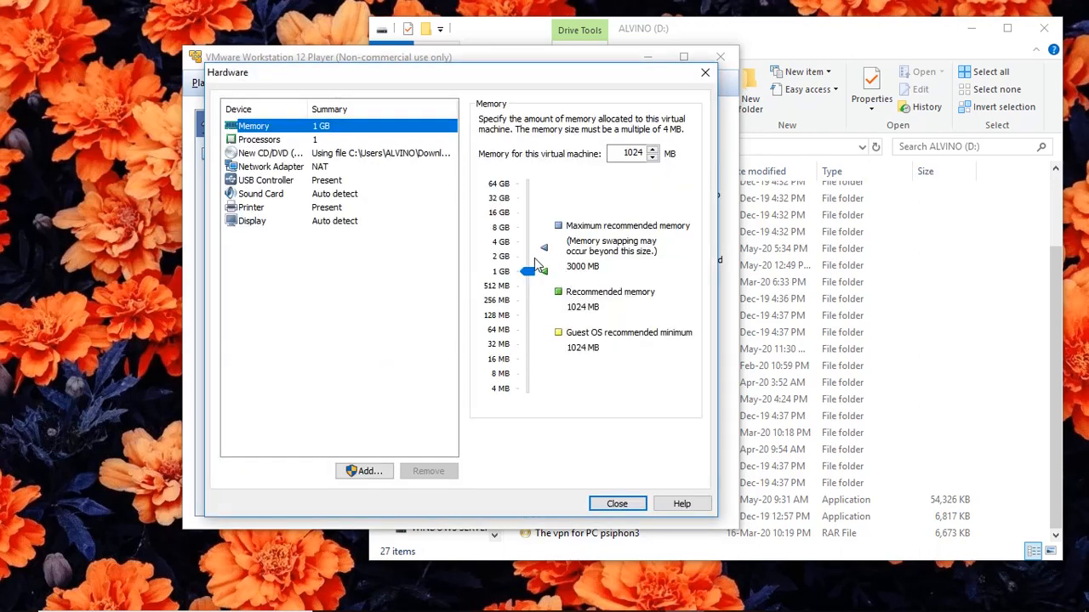
click(527, 256)
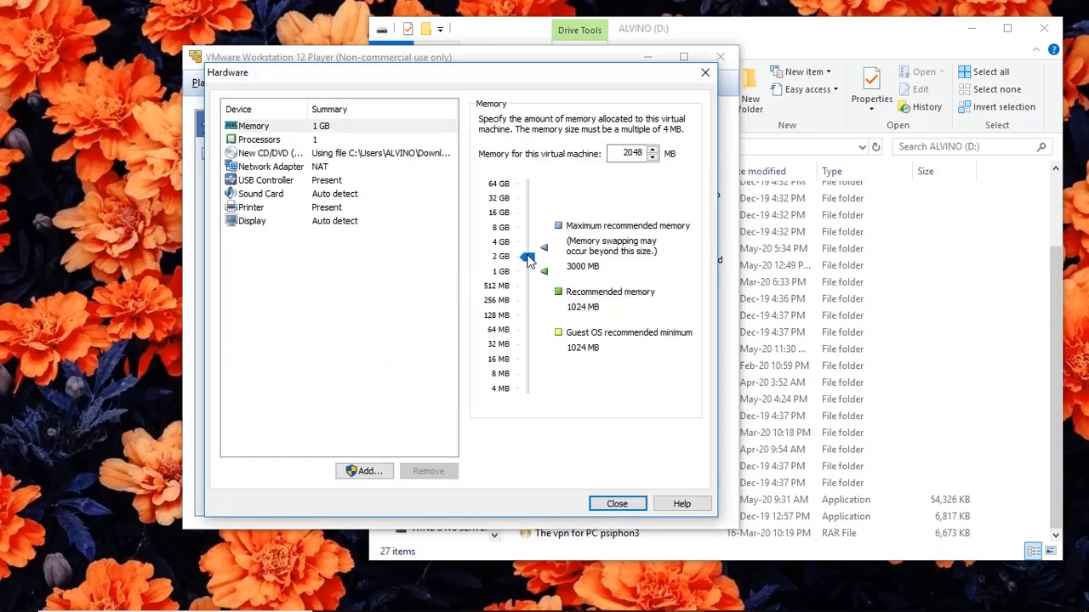
click(618, 504)
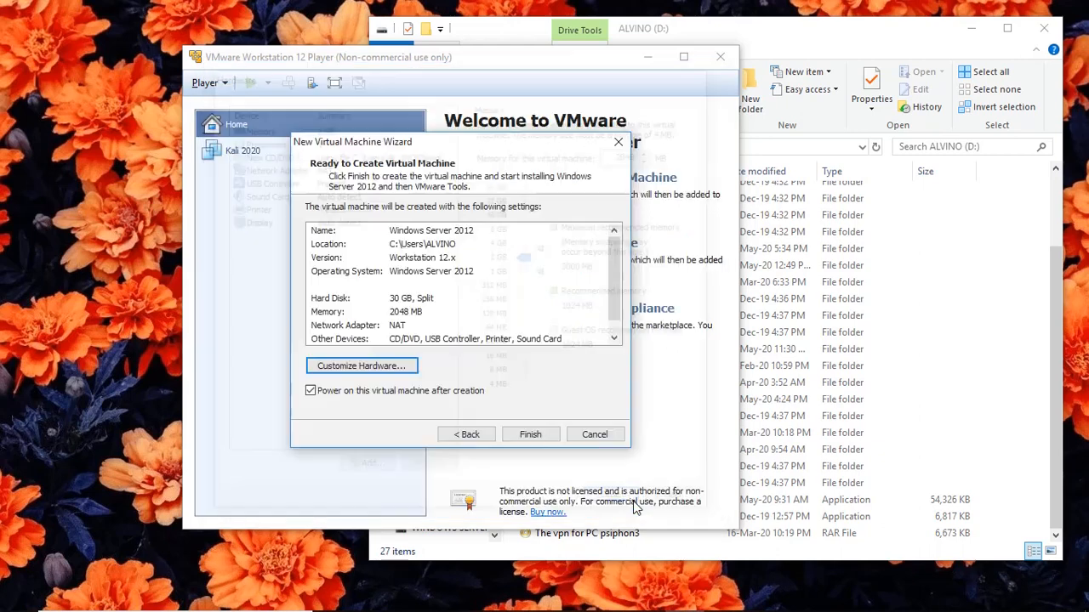
click(540, 438)
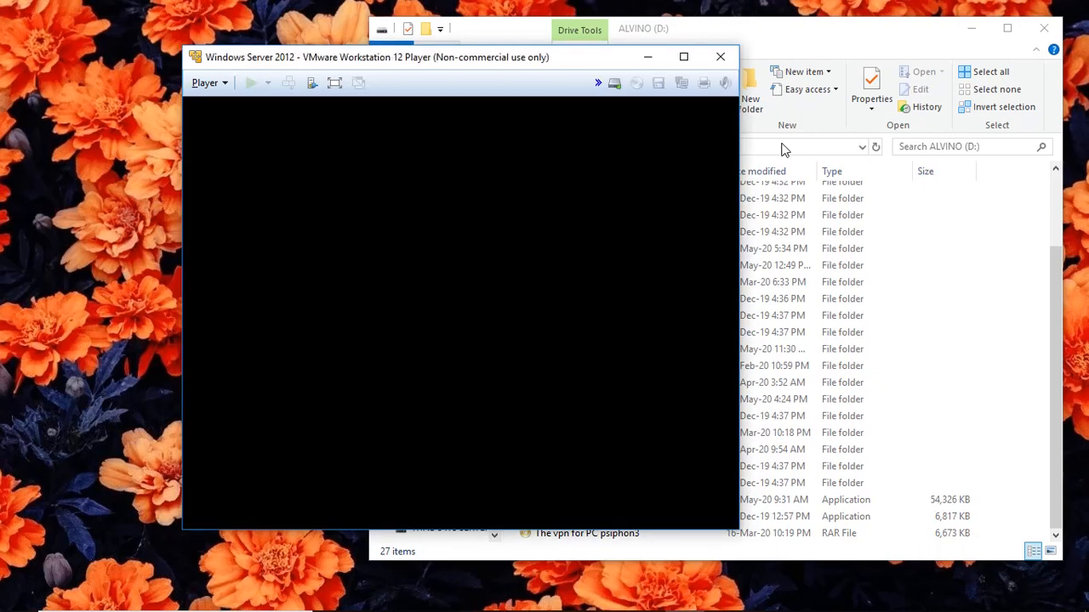
Step: Minimize the File Explorer window showing drive D: and dismiss the Removable Devices hint
click(982, 38)
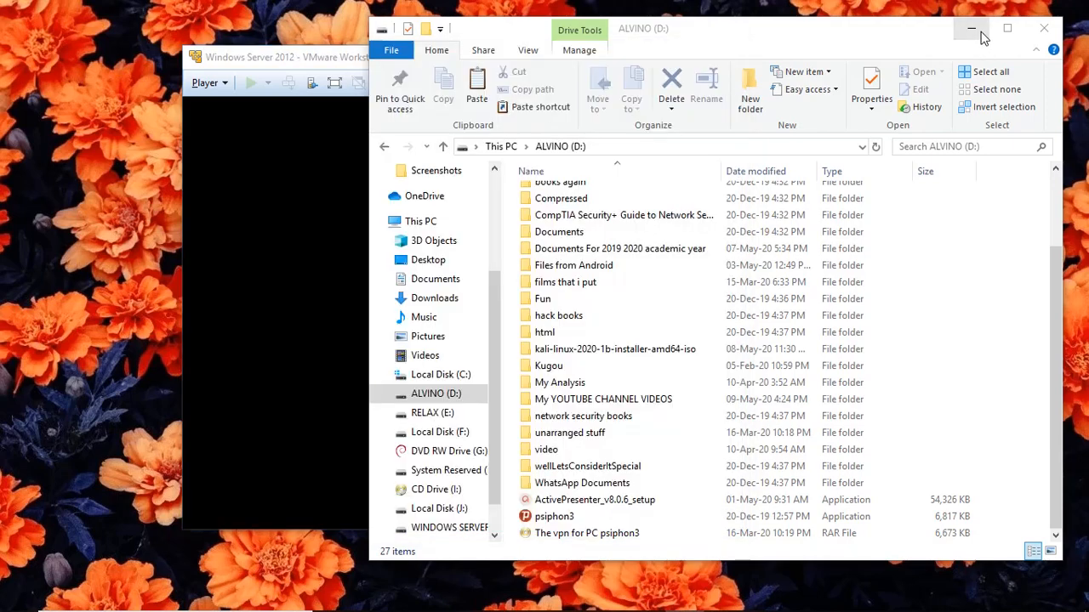
click(978, 31)
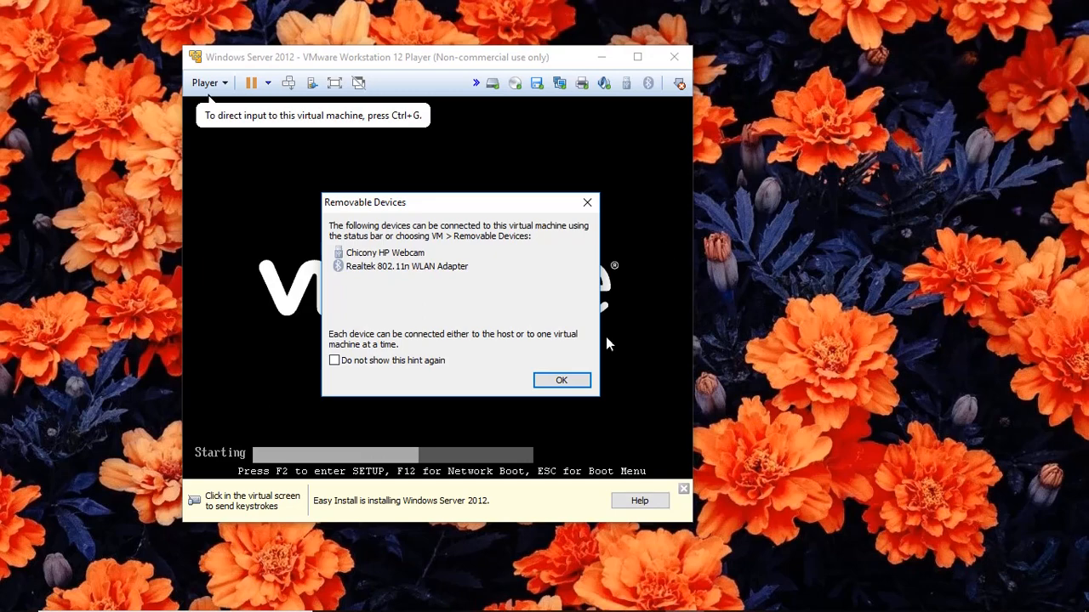
click(560, 383)
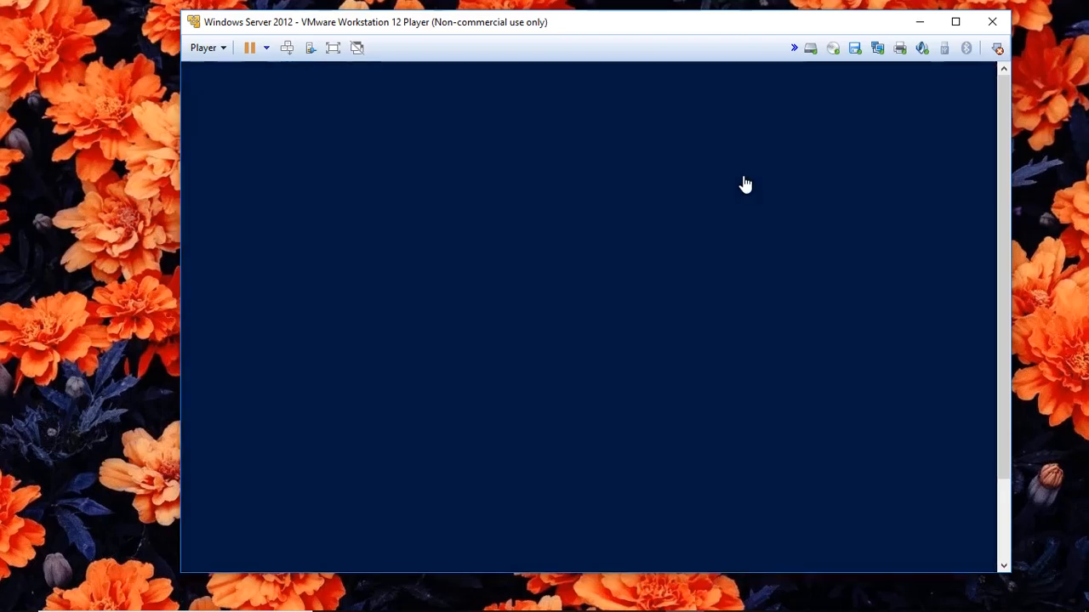
Step: Enlarge the virtual machine to full screen and begin the install from the KMS activation selection screen
drag(760, 574, 760, 607)
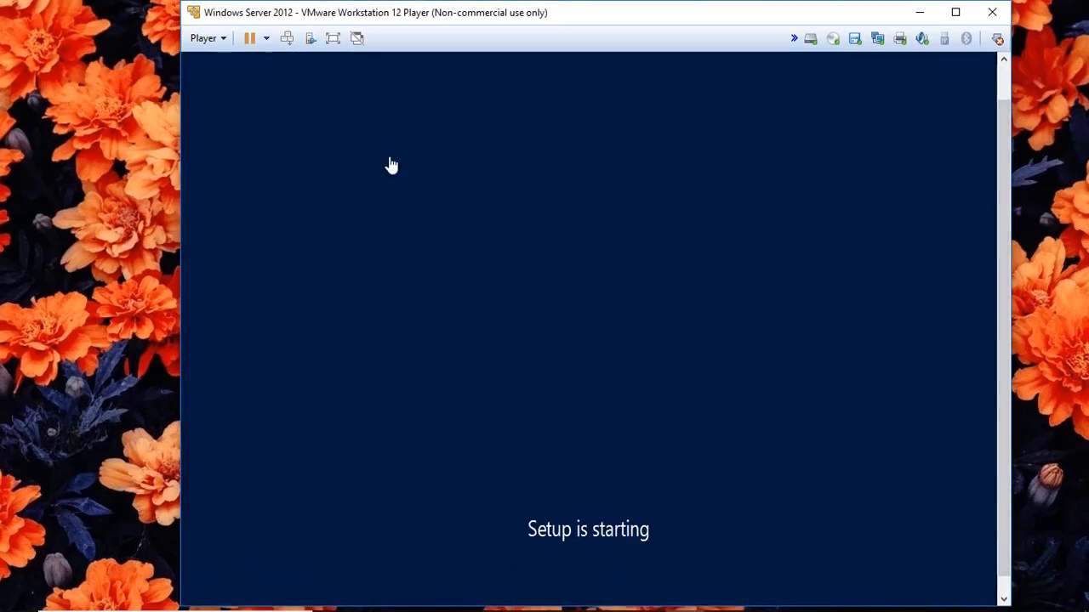
click(334, 40)
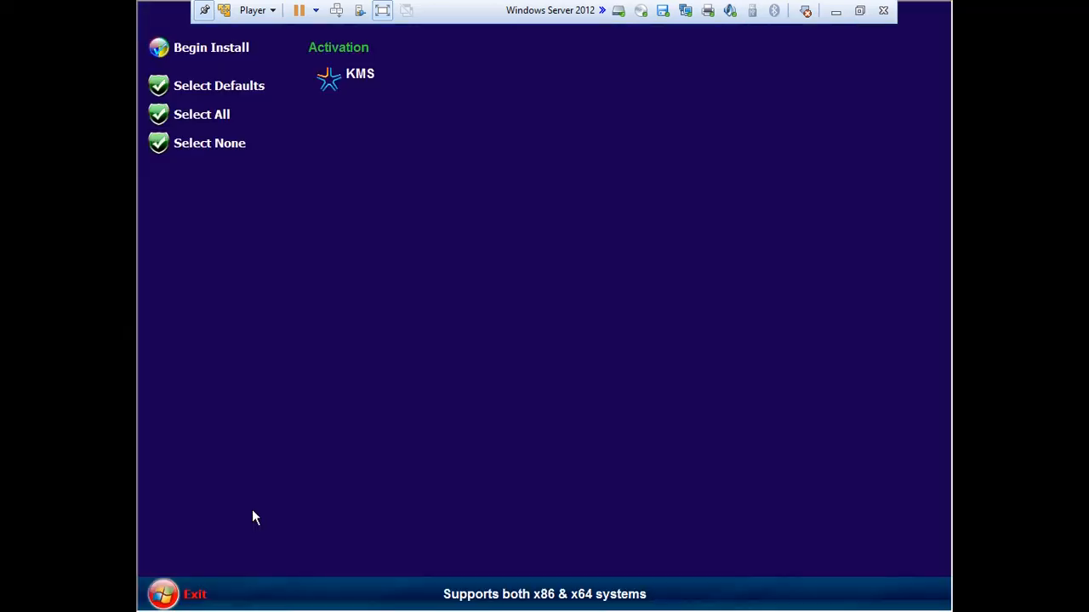
click(210, 49)
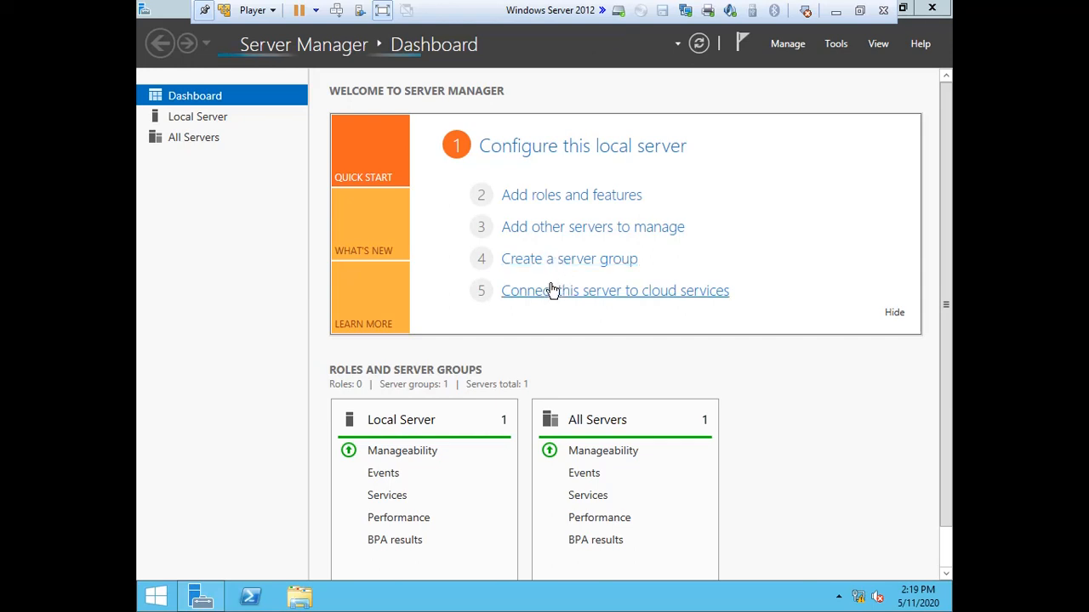
Step: Open the local server's configuration in Server Manager, view its computer name in System Properties, and close that dialog
click(521, 153)
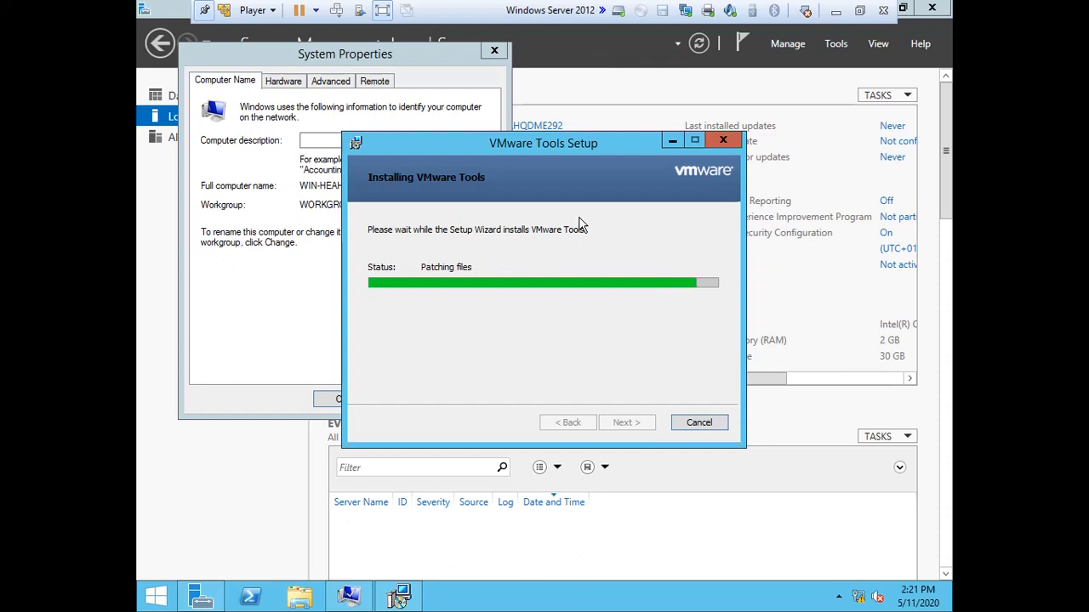
click(308, 294)
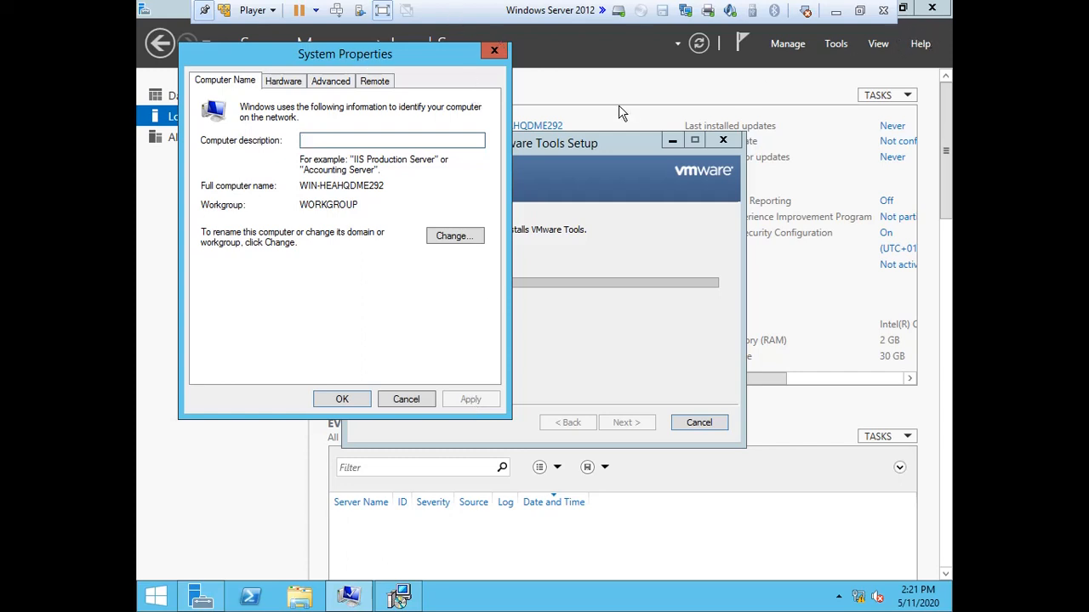
click(495, 53)
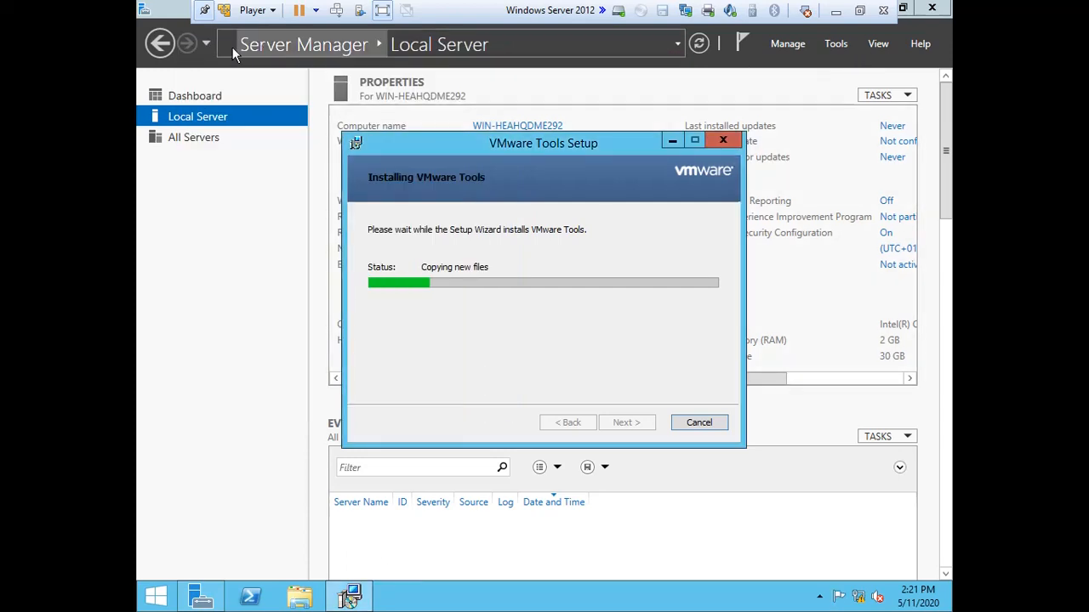
click(168, 43)
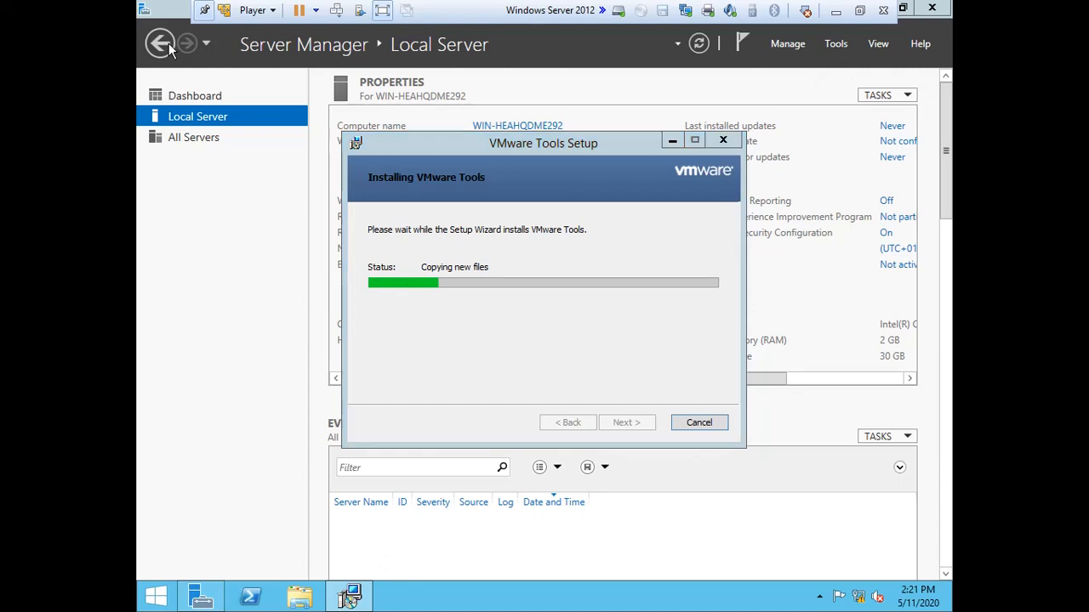